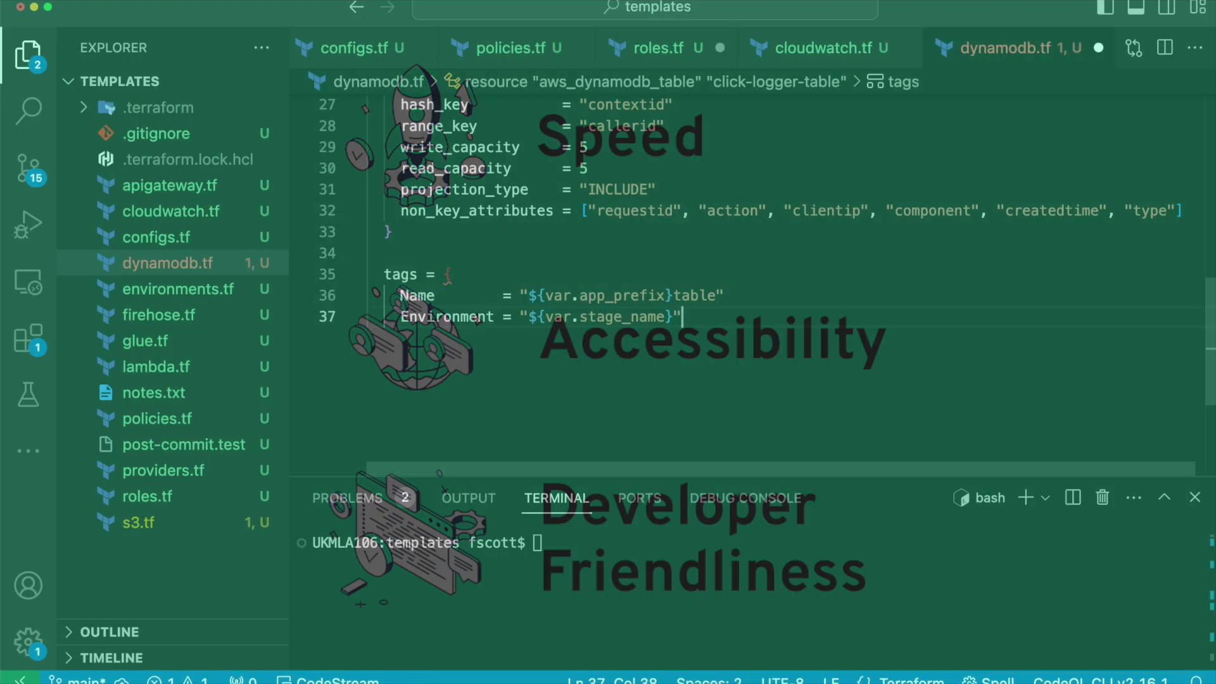
{"action": "type", "text": "}"}
Save dynamodb.tf with the completed DynamoDB table resource and its Name and Environment tags
{"action": "key", "text": "super+s"}
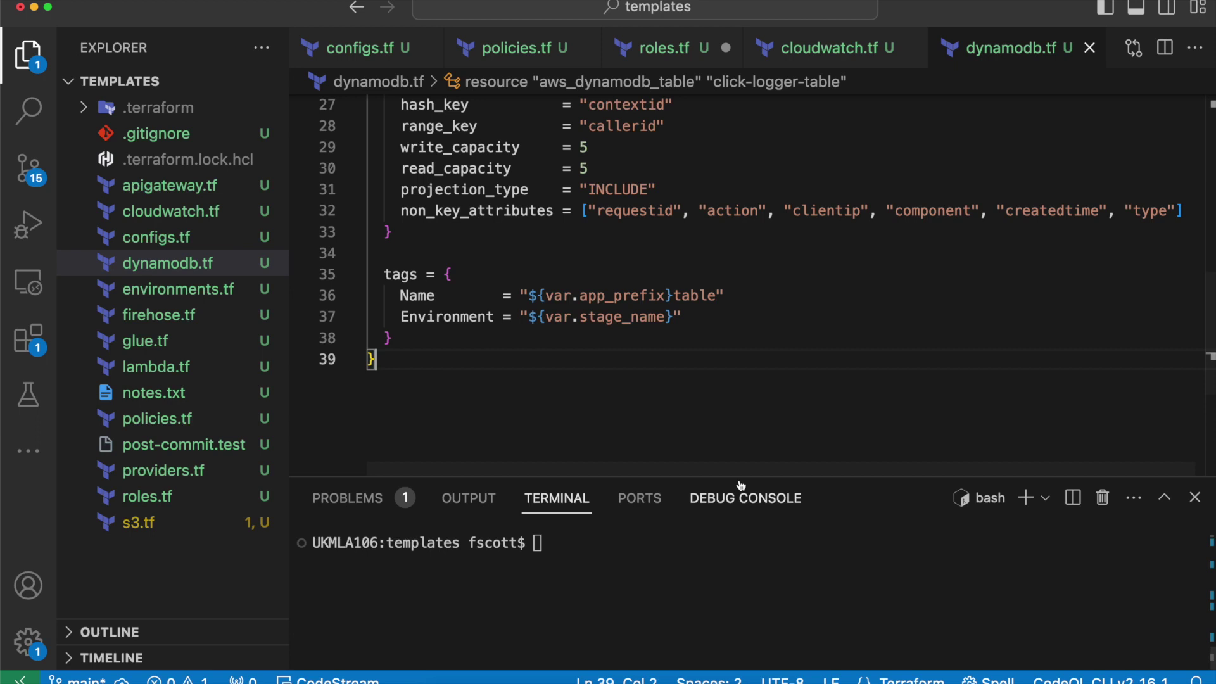
In a taller terminal, run git status, git add . and git commit -m 'first commit', then follow the threat model link
{"action": "left_click_drag", "start_coordinate": [733, 475], "coordinate": [749, 290]}
{"action": "type", "text": "git sta"}
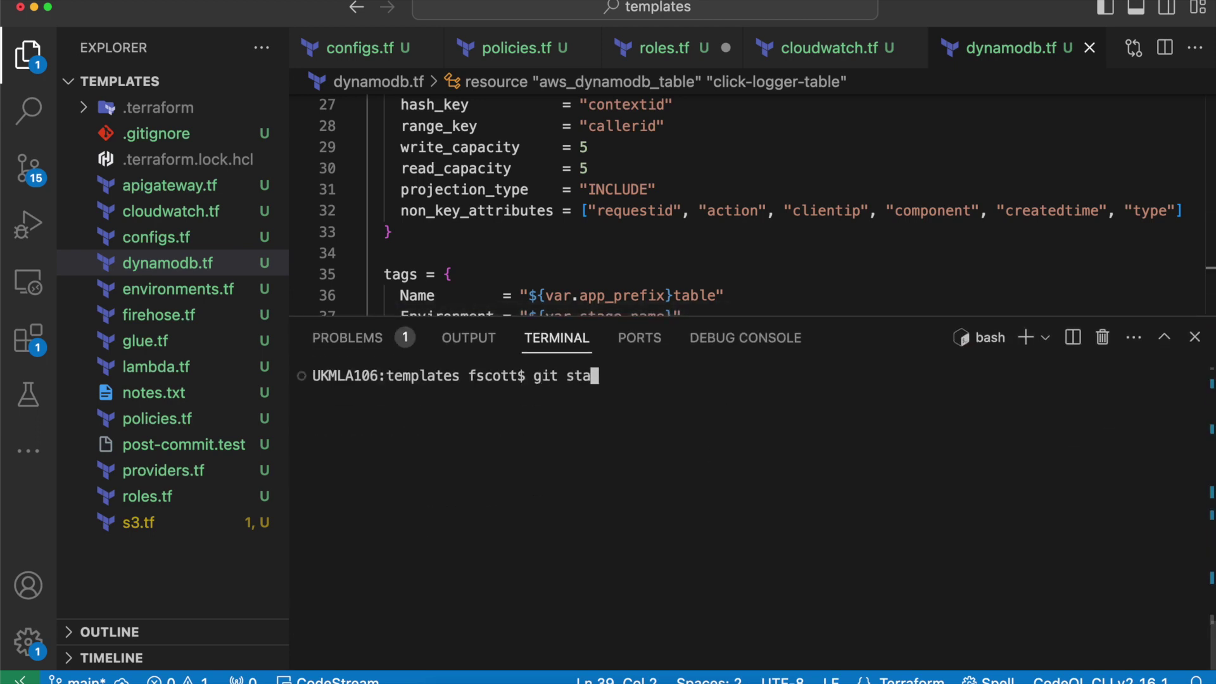
{"action": "type", "text": "tus"}
{"action": "key", "text": "Return"}
{"action": "type", "text": "git add ."}
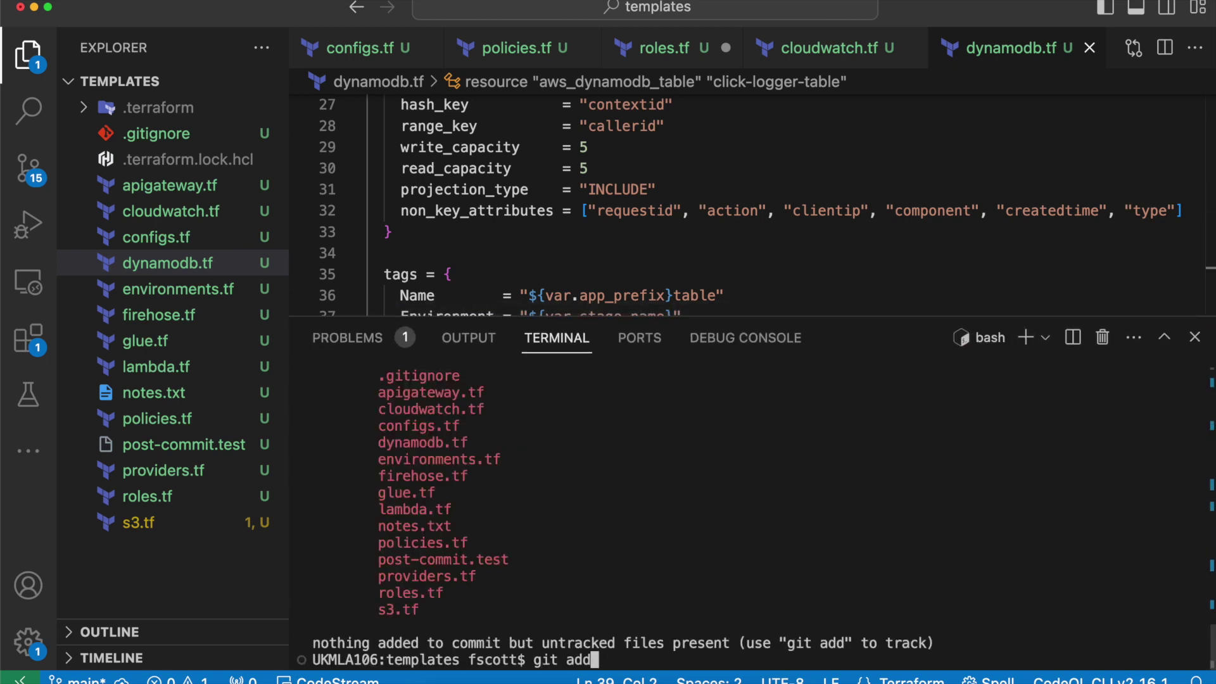
{"action": "key", "text": "Return"}
{"action": "type", "text": "git oommit -m 'first commit'"}
{"action": "key", "text": "Return"}
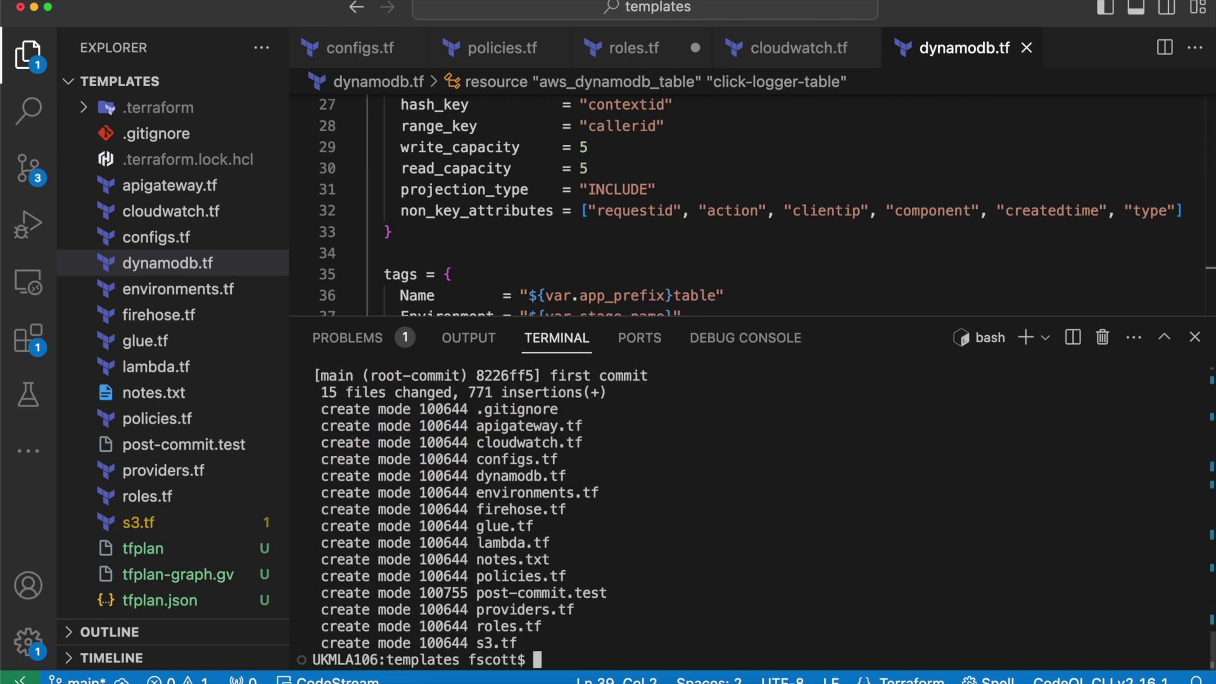
{"action": "scroll", "coordinate": [764, 508], "scroll_direction": "up", "scroll_amount": 3}
{"action": "left_click", "coordinate": [763, 508], "text": "super"}
Allow the IriusRisk link to open the clicklogger-aws threat model diagram in the browser
{"action": "left_click", "coordinate": [670, 360]}
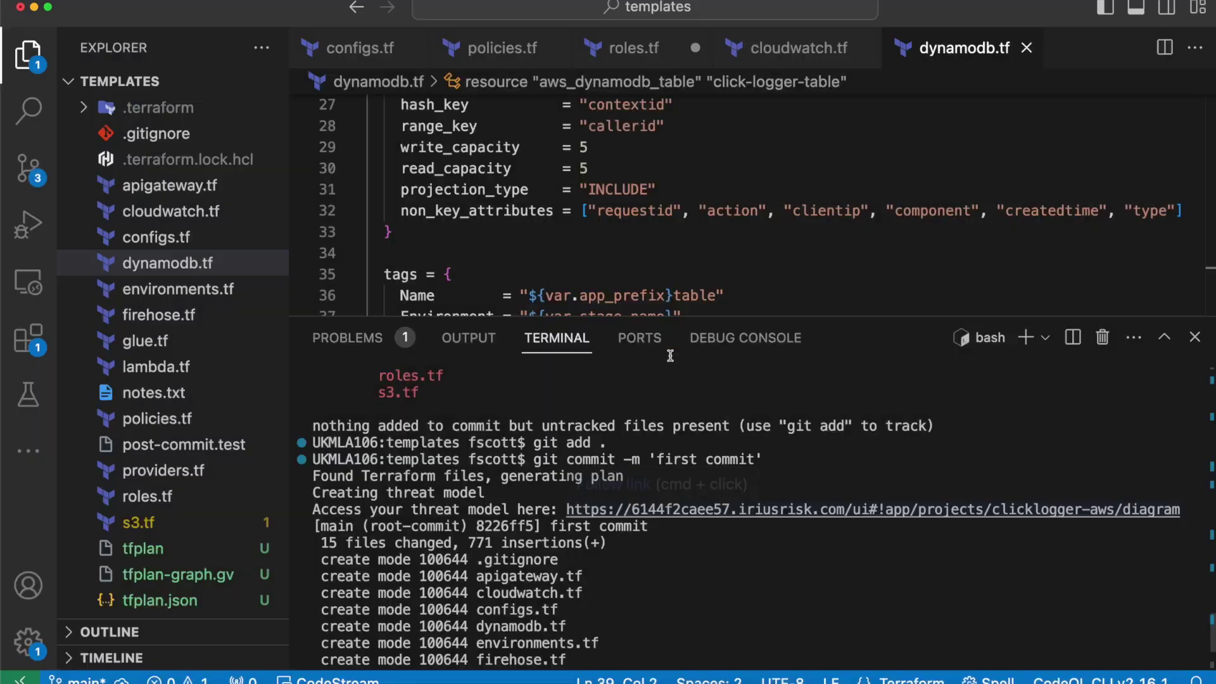